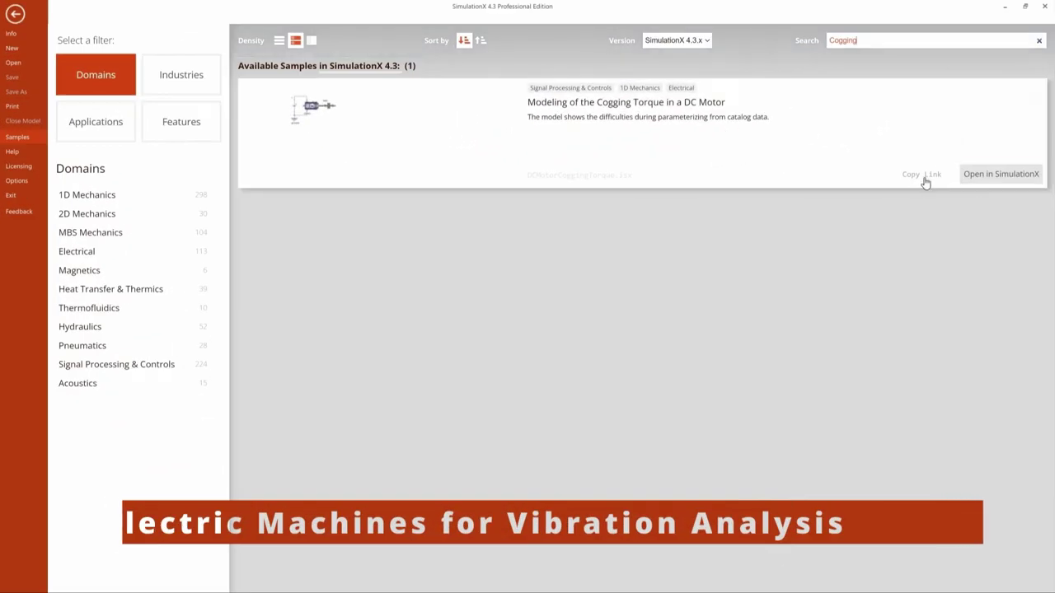
Step: Open the DC motor cogging torque sample from the Samples page filtered by 'Cogging'
left_click(984, 176)
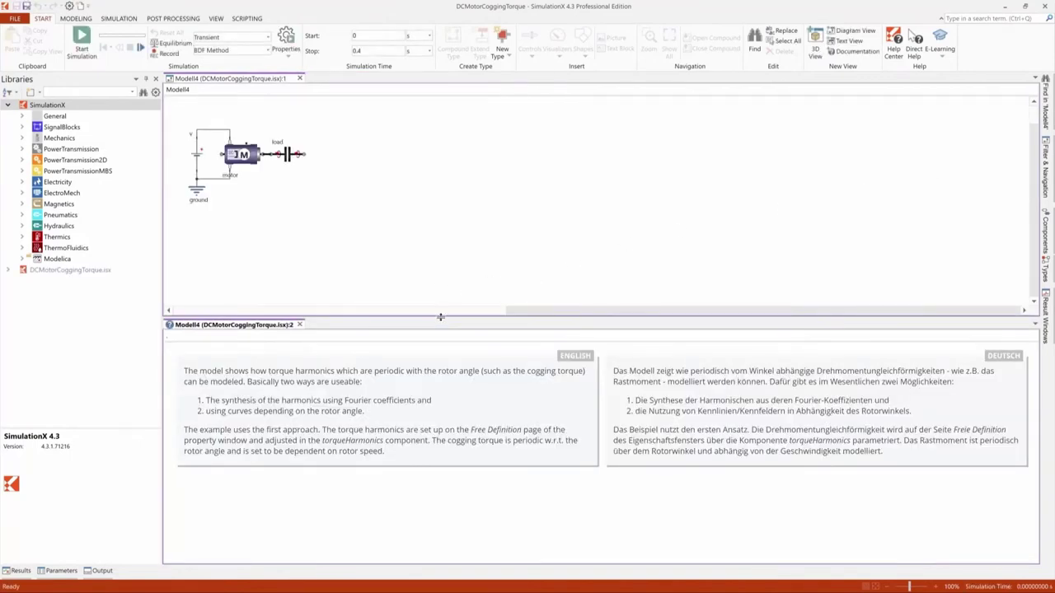
Step: Simulate the cogging model to 0.4 s and enlarge the Air-Gap Torque plot beside the circuit
left_click(281, 227)
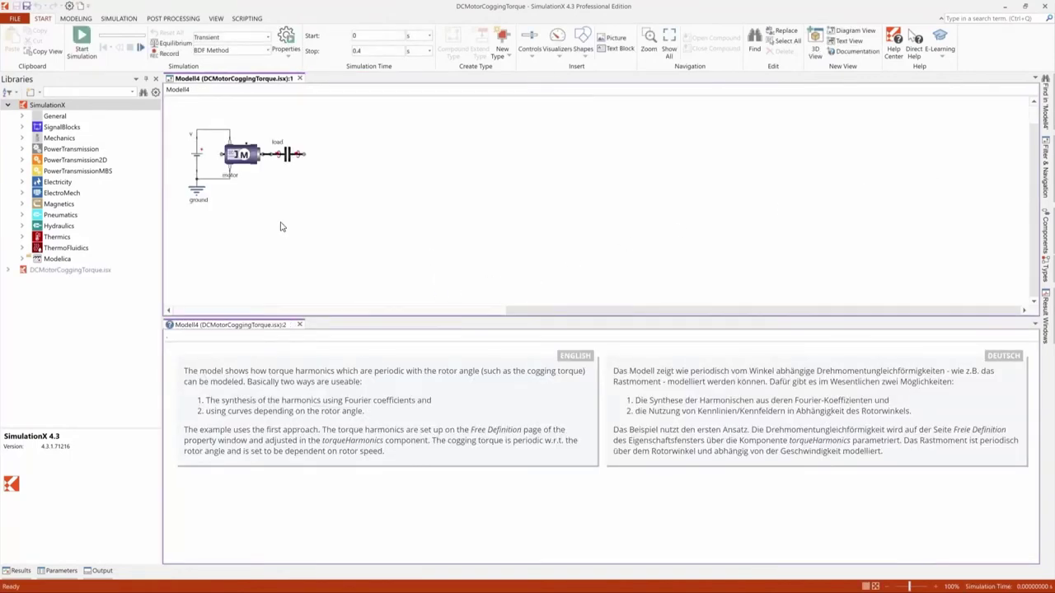
left_click(81, 39)
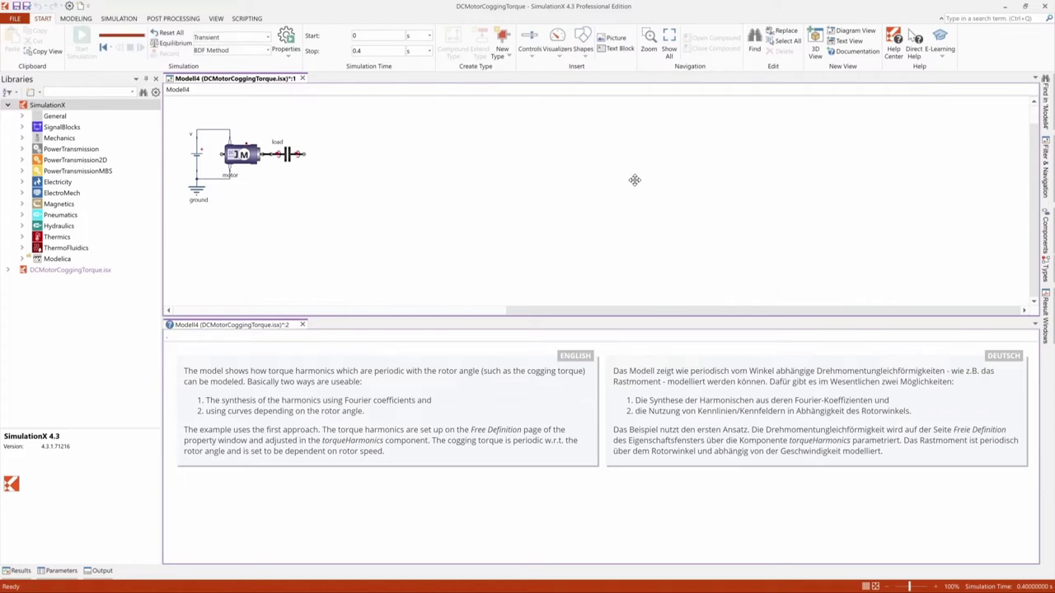
left_click_drag(139, 38, 511, 94)
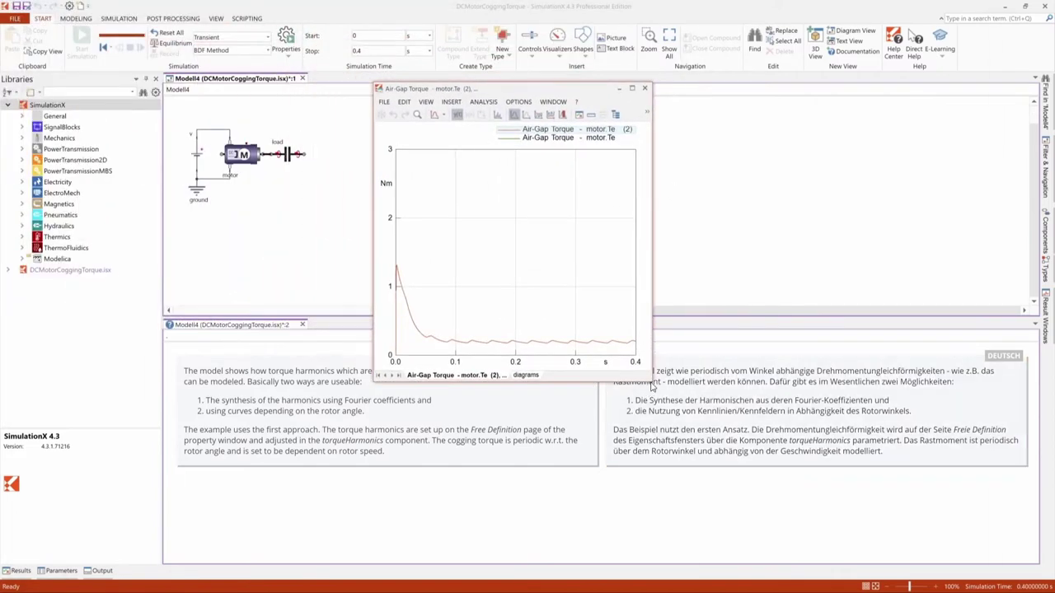
mouse_move(650, 380)
left_mouse_down()
mouse_move(701, 382)
mouse_move(799, 303)
mouse_move(829, 304)
left_mouse_up()
left_click(256, 161)
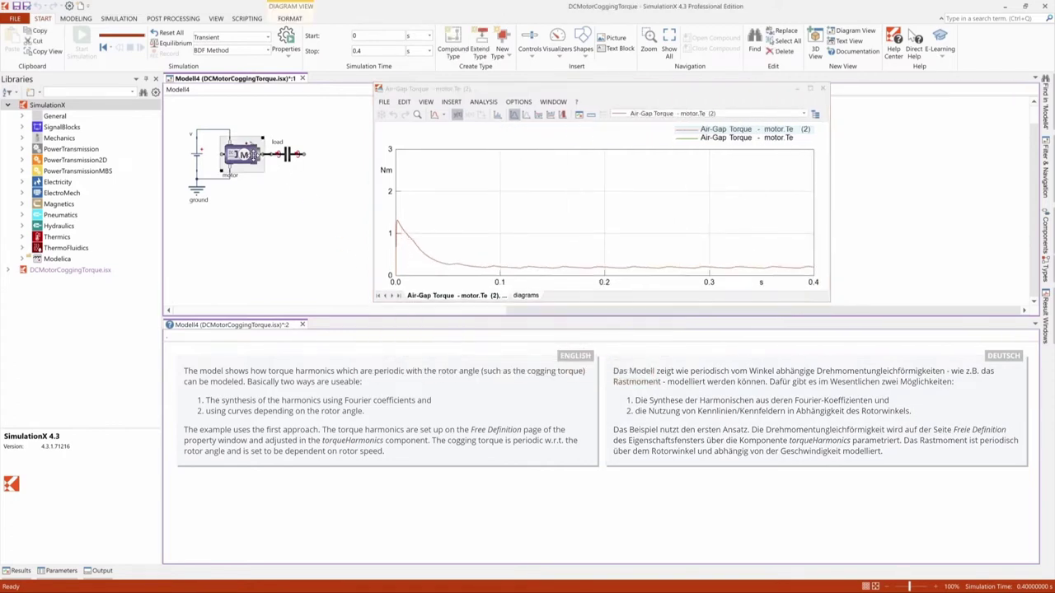
Step: Locate the motor's DC machine type in the library and view its Free Definition torque harmonics
right_click(256, 159)
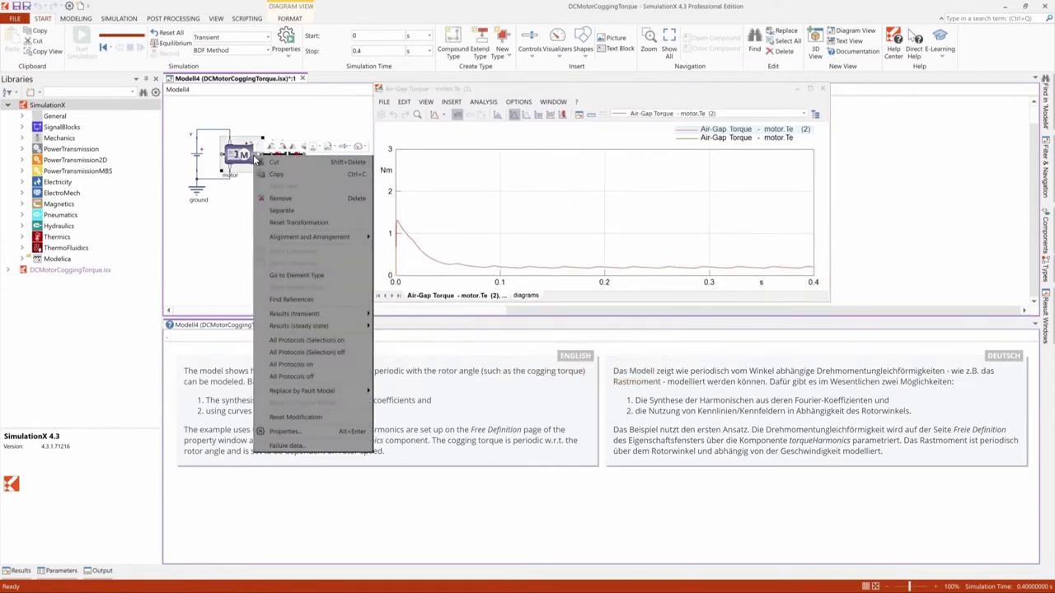
left_click(284, 275)
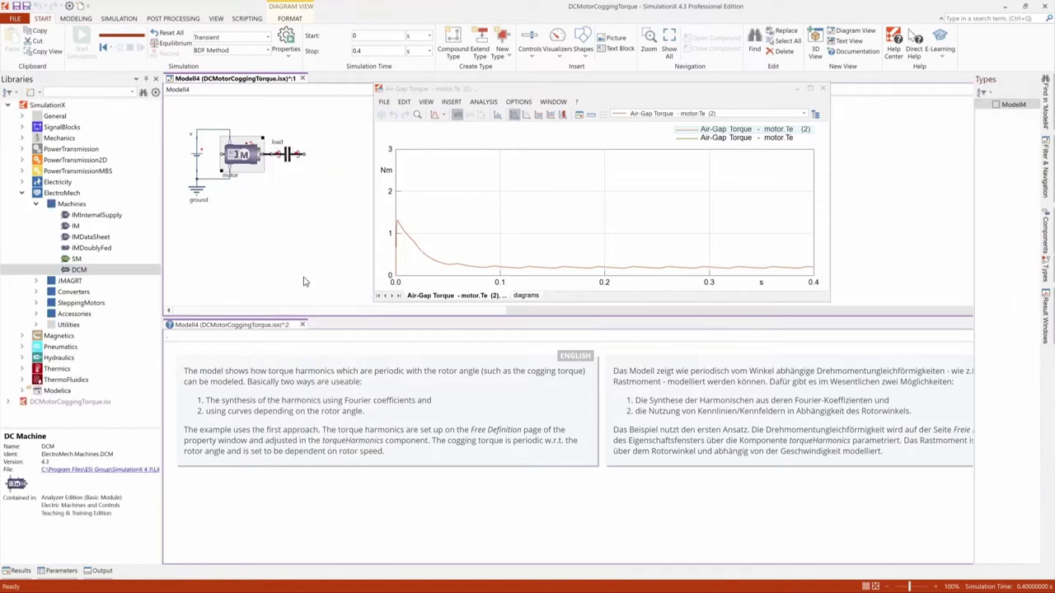
double_click(256, 152)
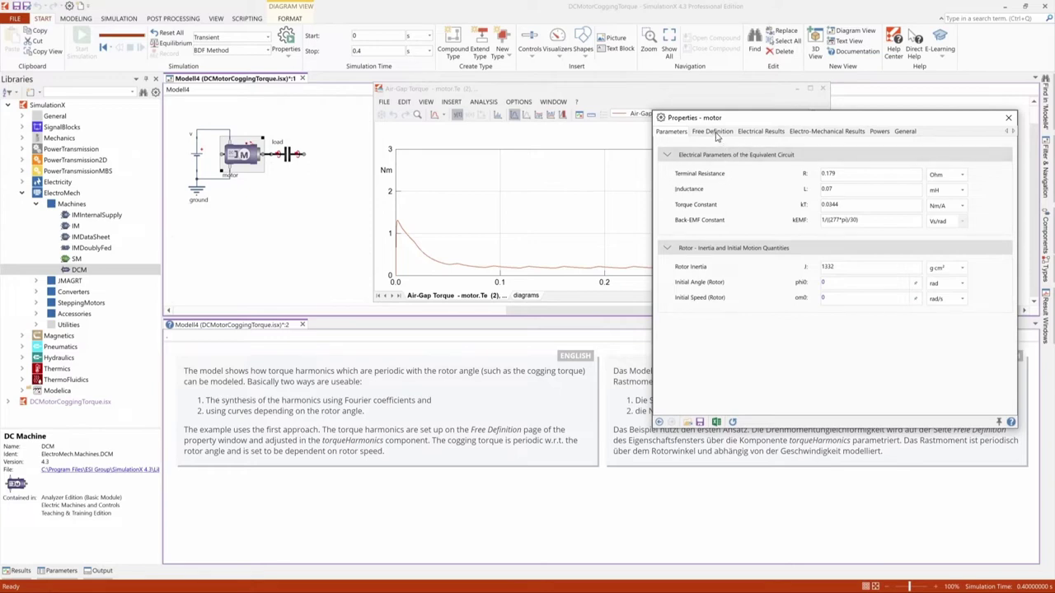
left_click(714, 132)
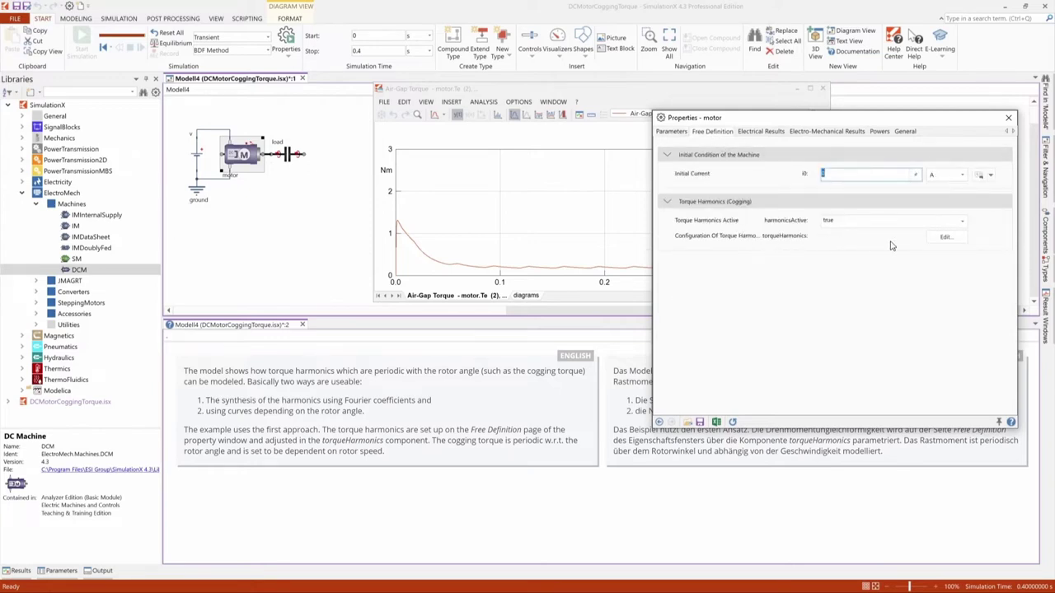
Step: Edit torqueHarmonics, keeping Fourier Coefficients data with Harmonic Synthesis as the source
left_click(948, 239)
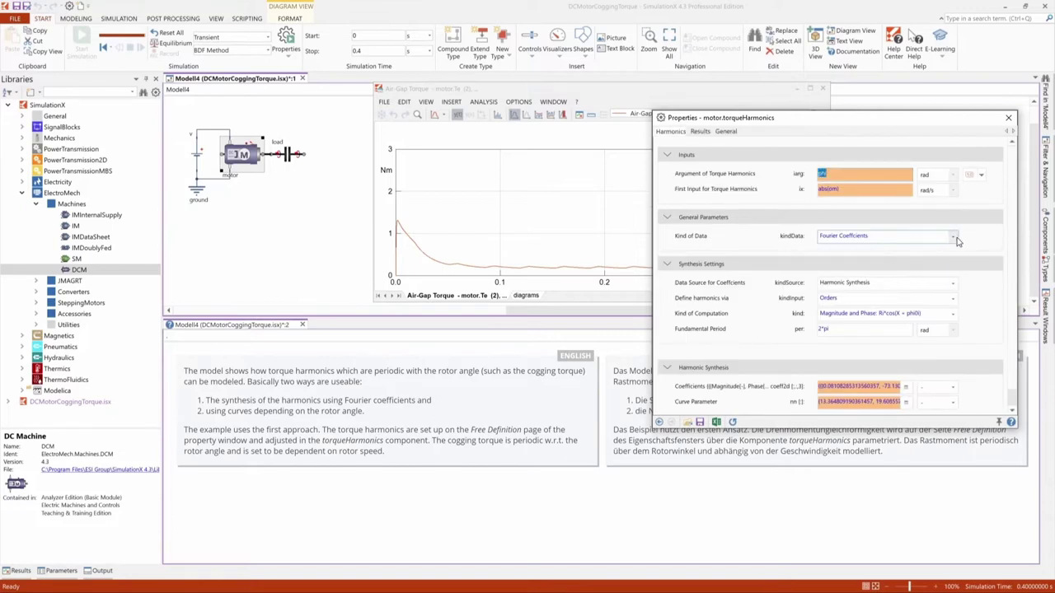
left_click(954, 236)
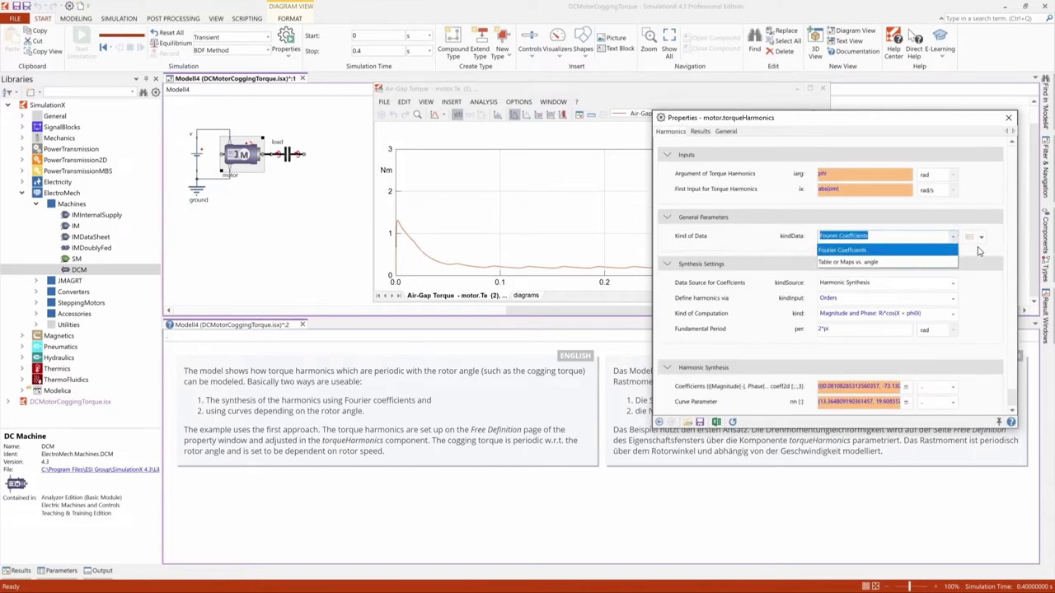
left_click(982, 253)
left_click(954, 284)
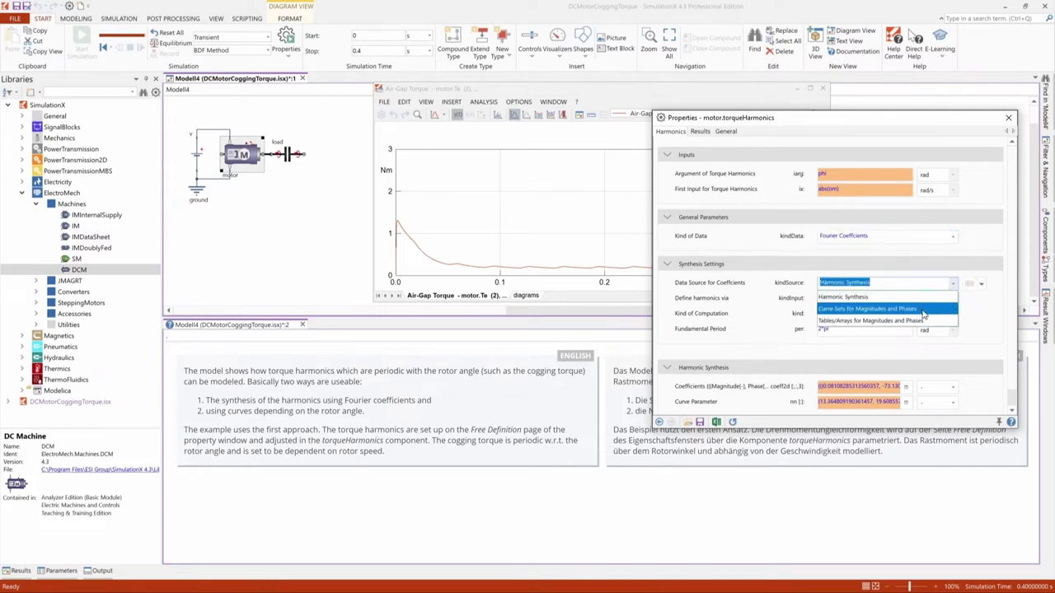
left_click(976, 319)
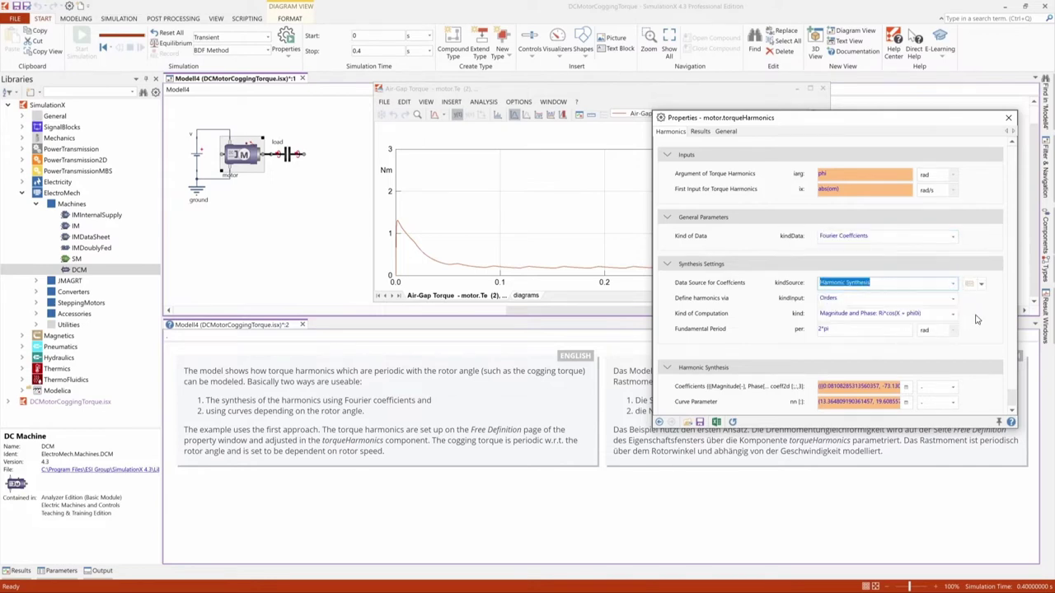
Step: Try 'Table or Maps vs. angle' data, revert to Fourier Coefficients, and close the properties
left_click(952, 237)
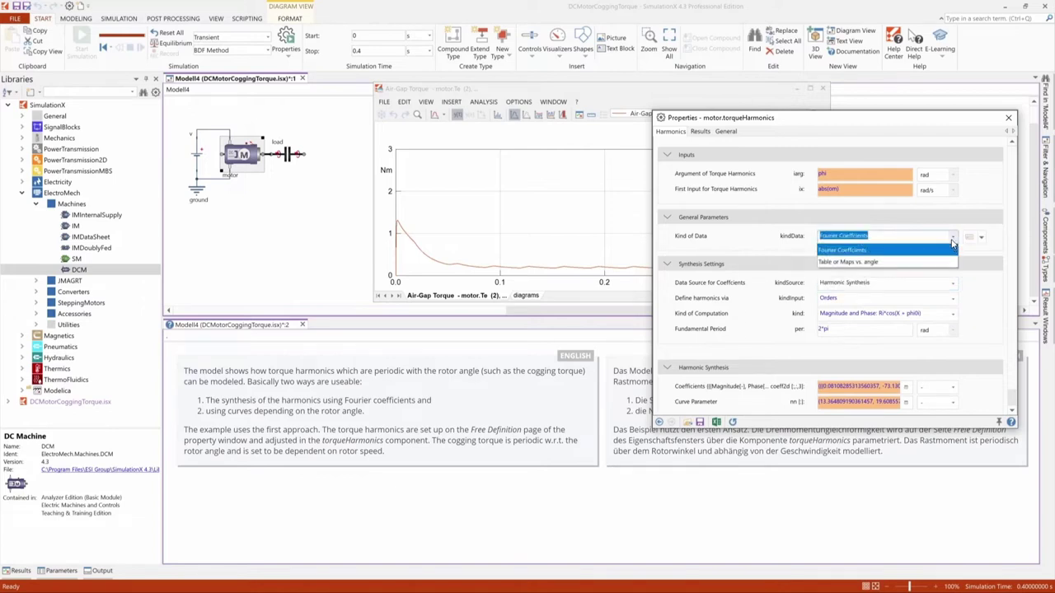
left_click(901, 263)
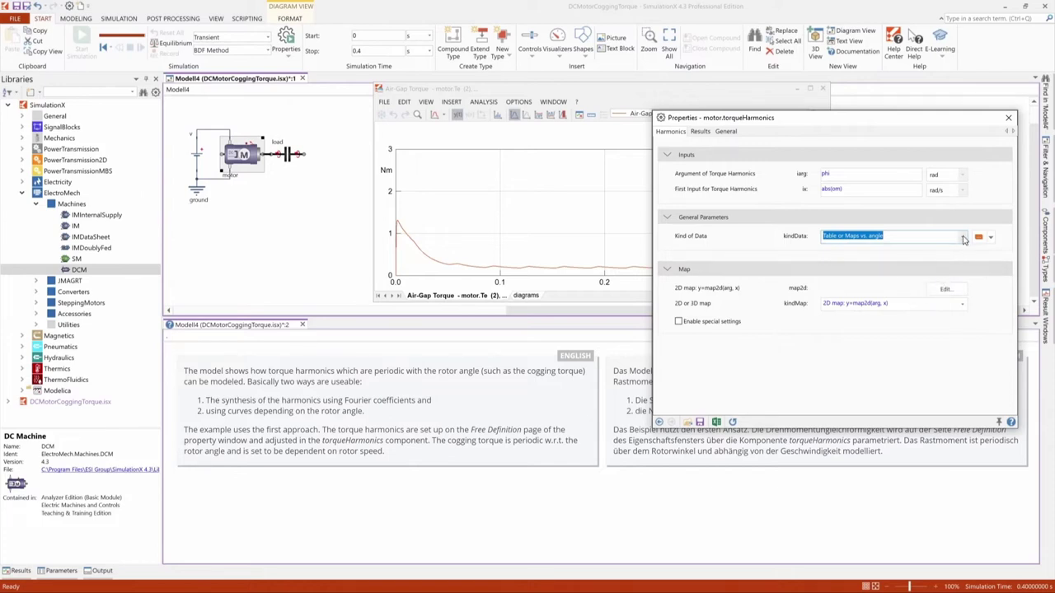
left_click(961, 238)
left_click(921, 250)
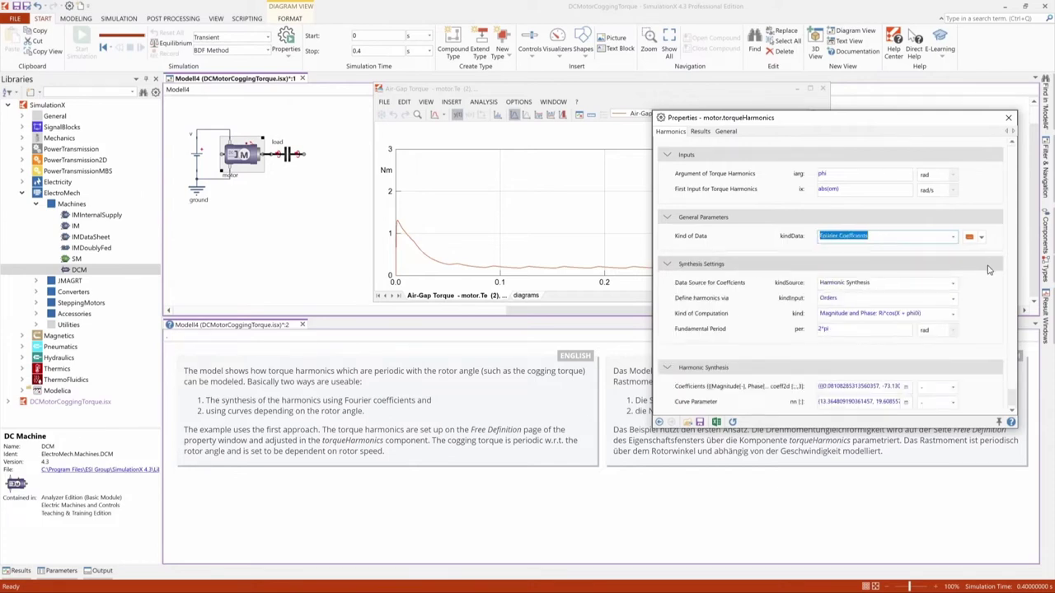
left_click(324, 204)
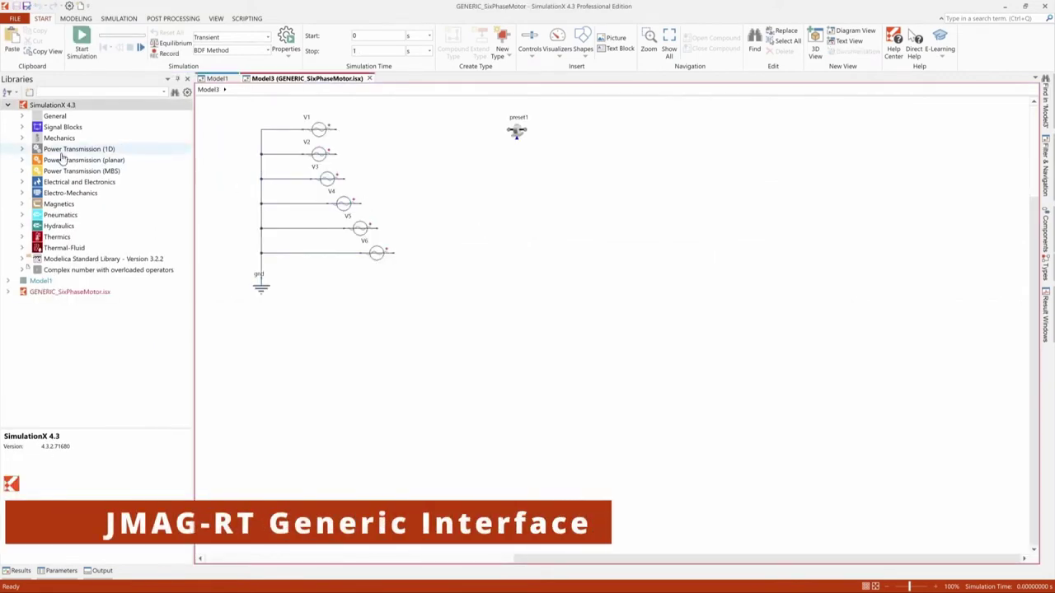
Step: Place a Generic Model Generator from Electric Machines with JMAG-RT Interface beside the voltage sources
double_click(34, 192)
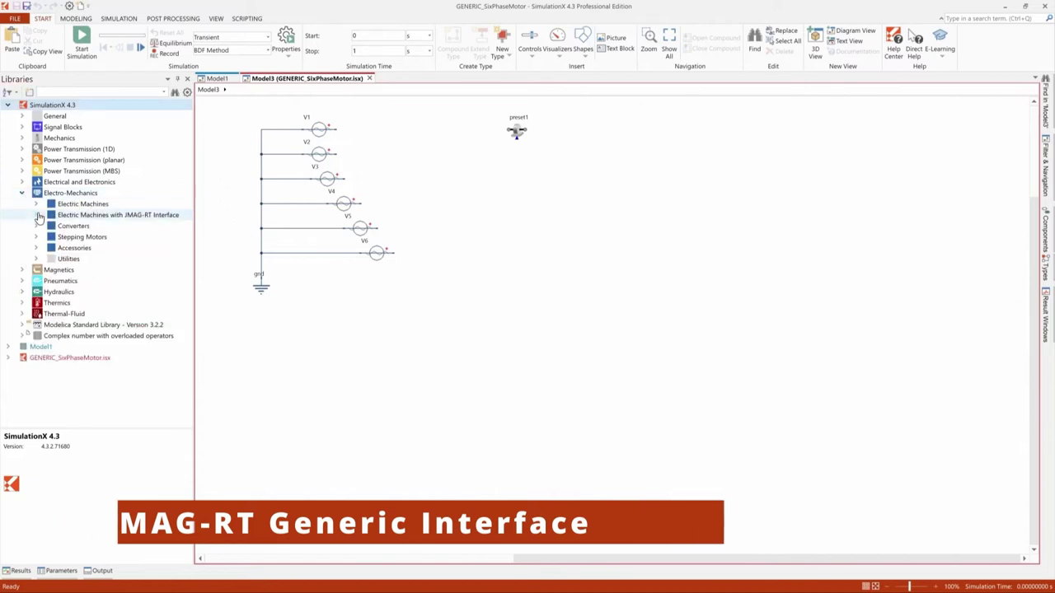
left_click(36, 215)
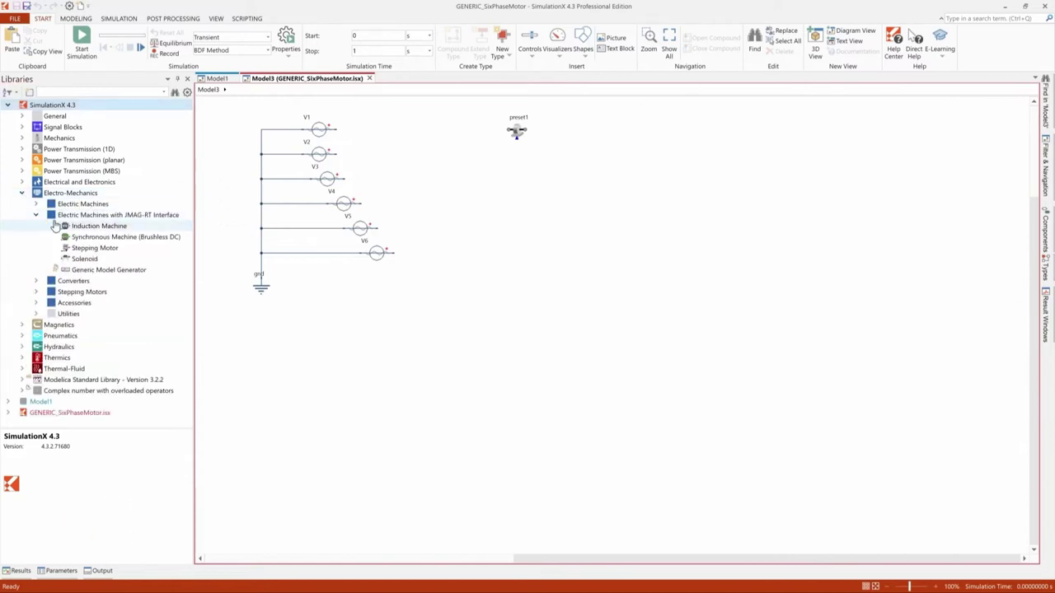
left_click(77, 272)
left_click_drag(73, 277, 576, 200)
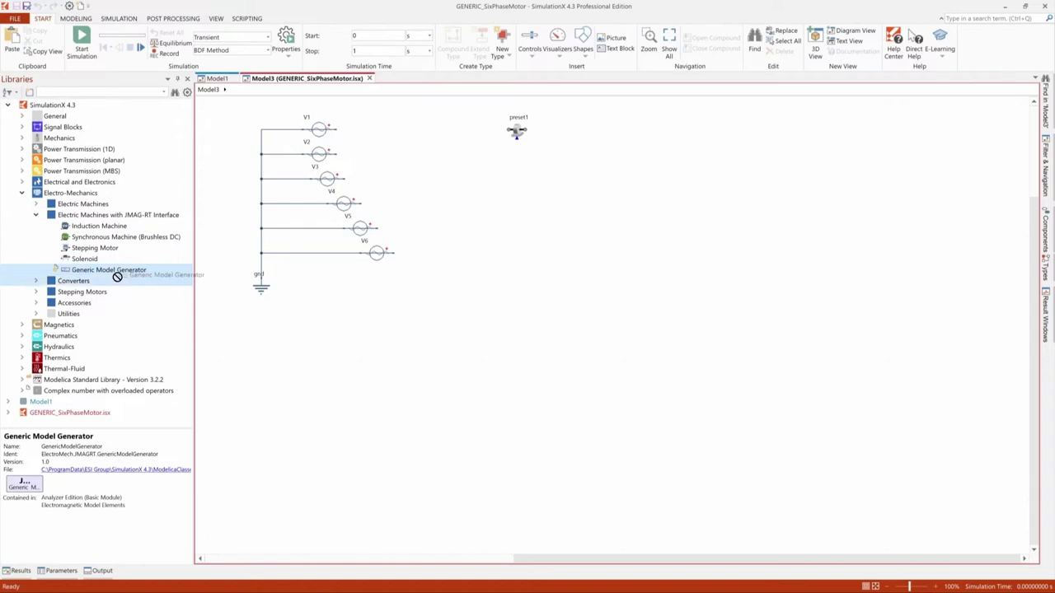
left_click(567, 243)
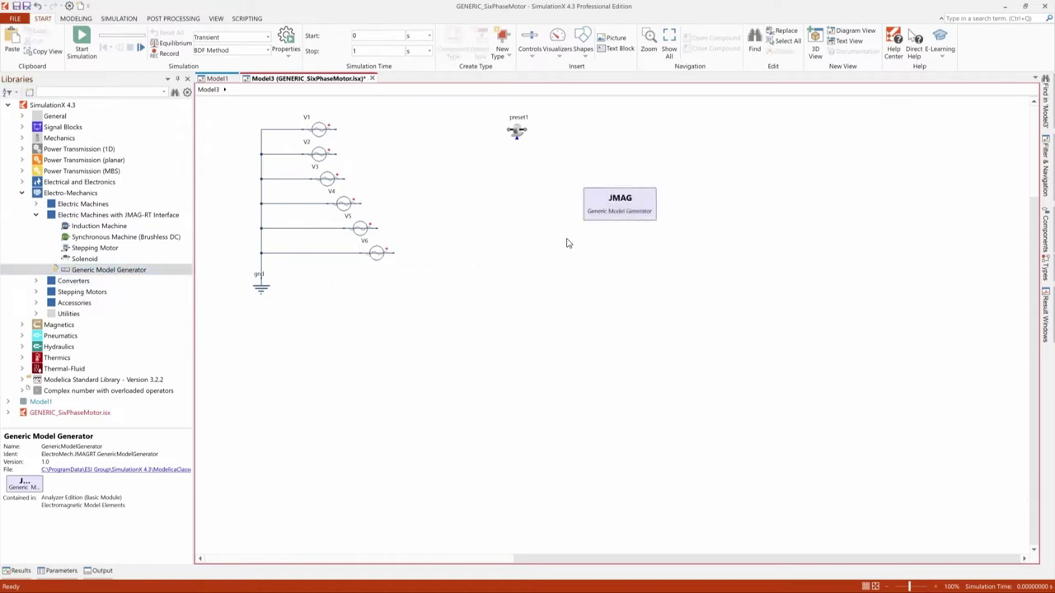
Step: Generate the GENERIC_SixPhaseMotor block from GENERIC_SixPhaseMotor.xml and acknowledge the success message
double_click(645, 209)
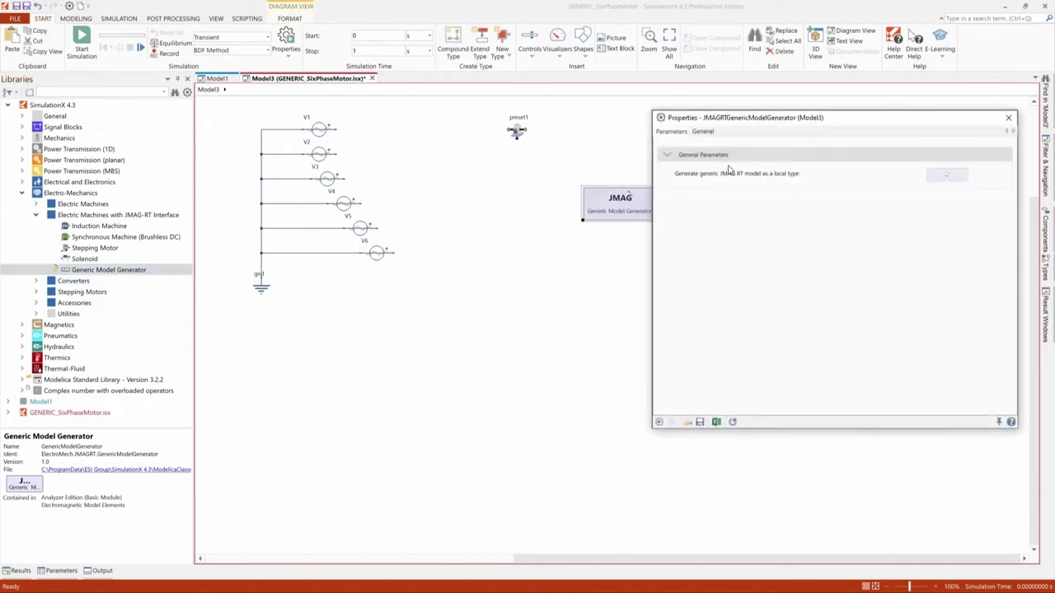
left_click_drag(843, 119, 817, 161)
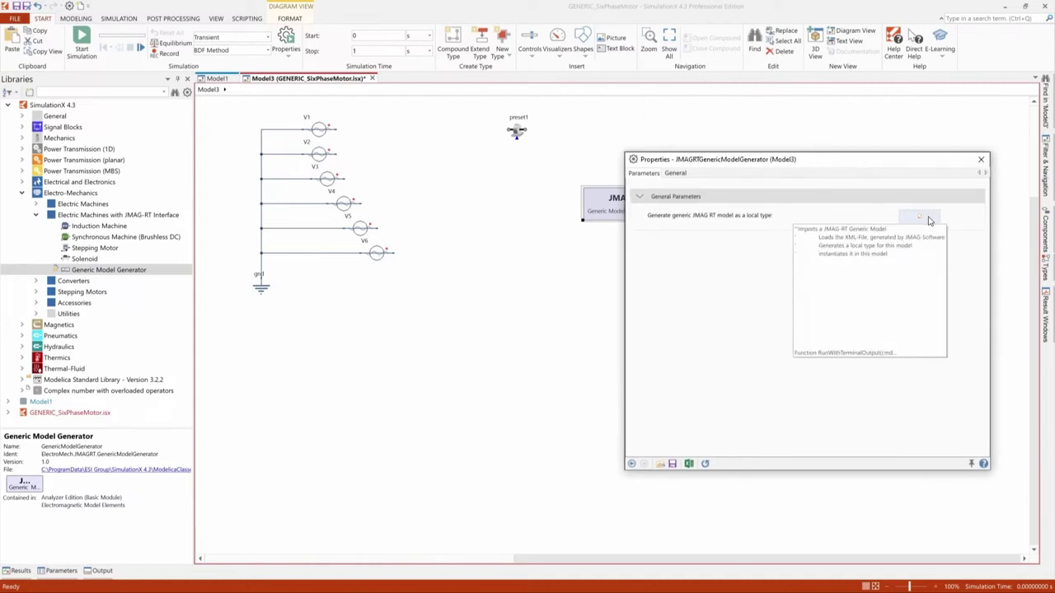
left_click(928, 220)
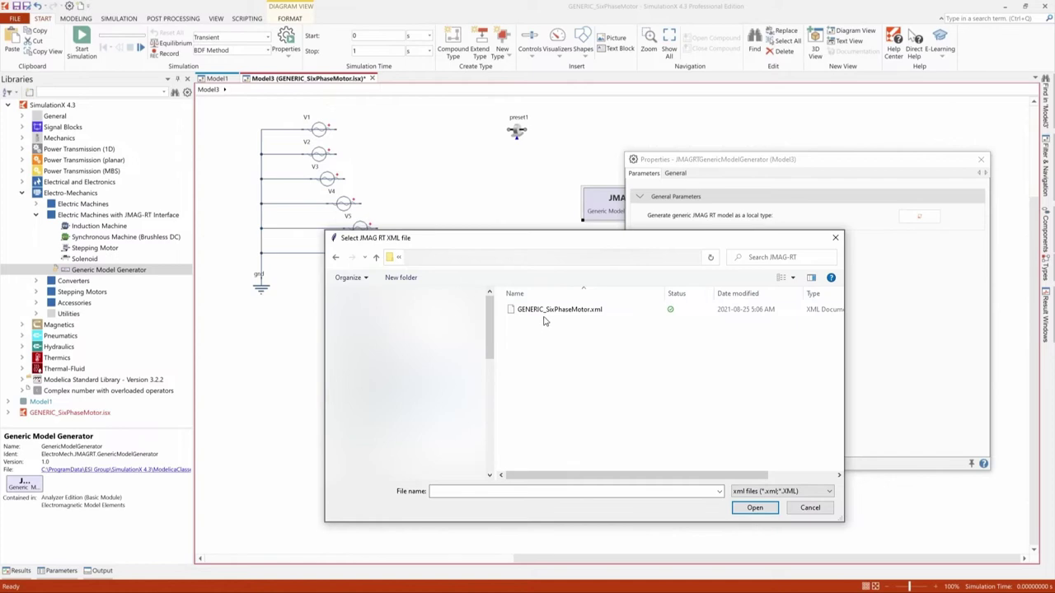
left_click(544, 317)
left_click(753, 509)
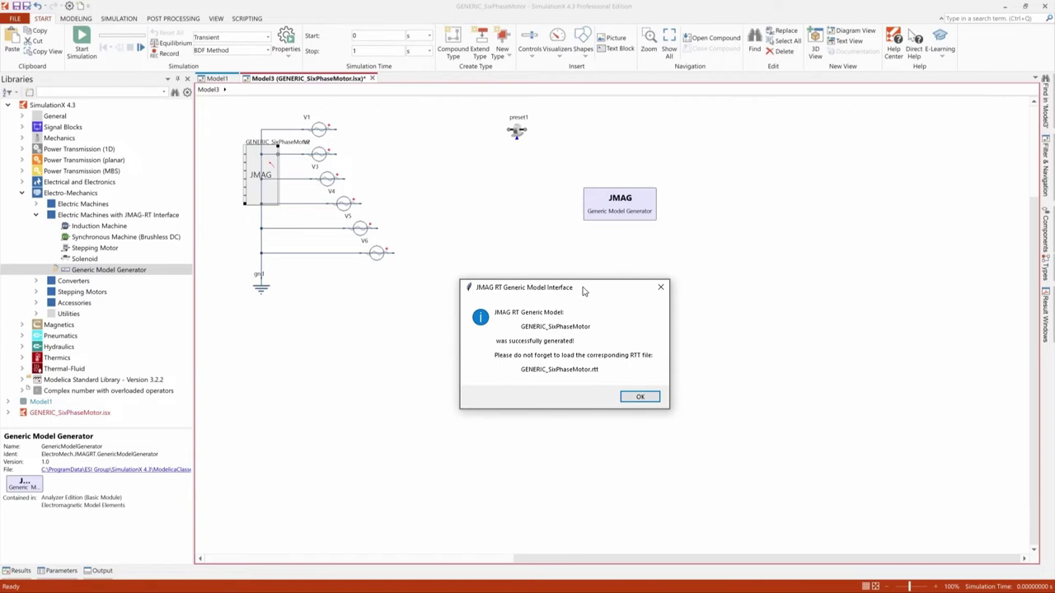
left_click(634, 398)
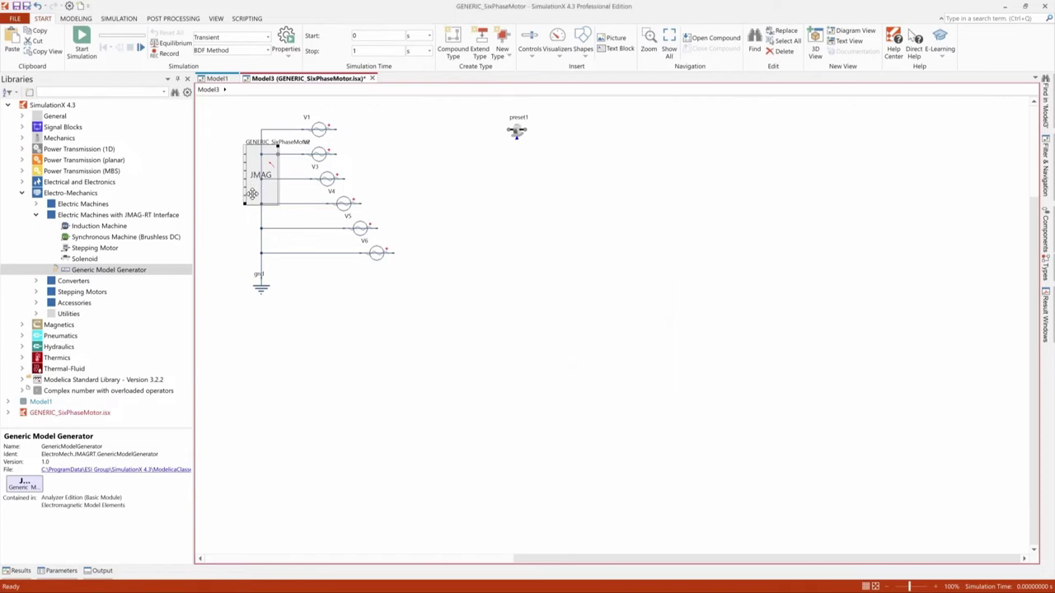
Step: Move the motor block below preset1 and set its RTT Data File to GENERIC_SixPhaseMotor.rtt
left_click_drag(253, 202, 493, 232)
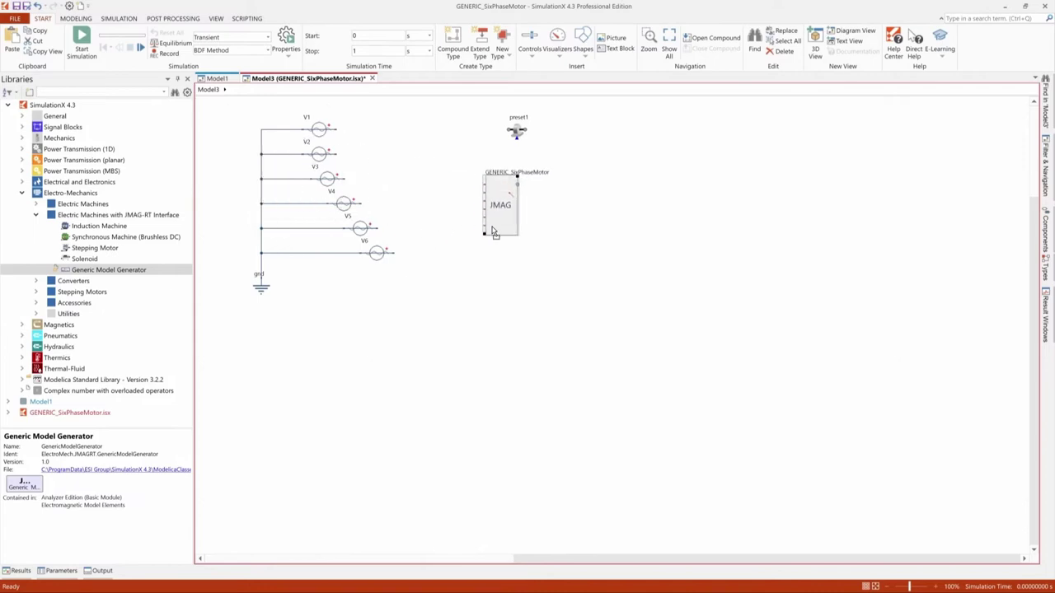
double_click(505, 187)
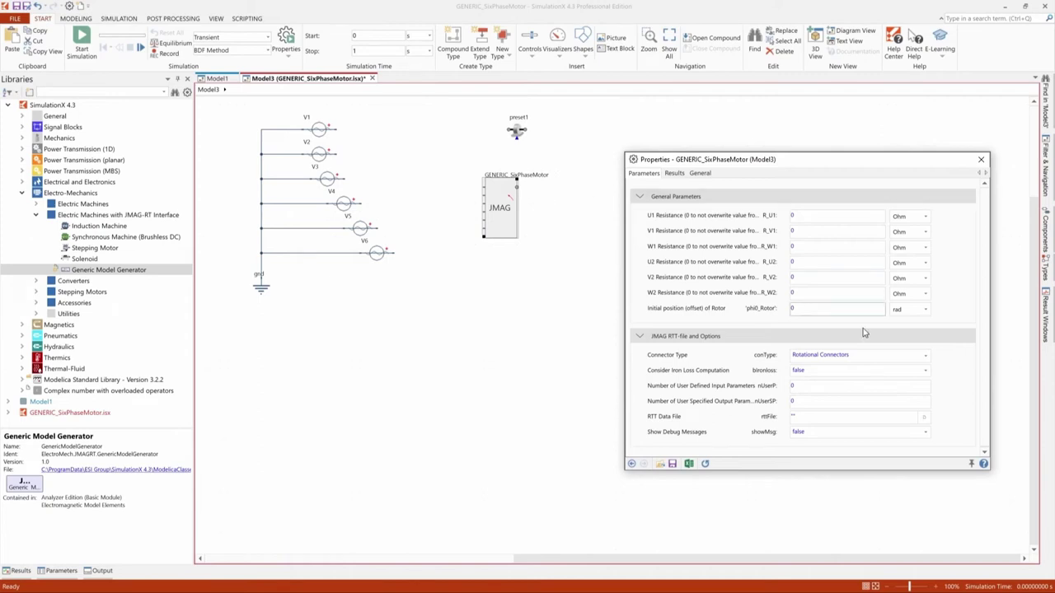
left_click(925, 419)
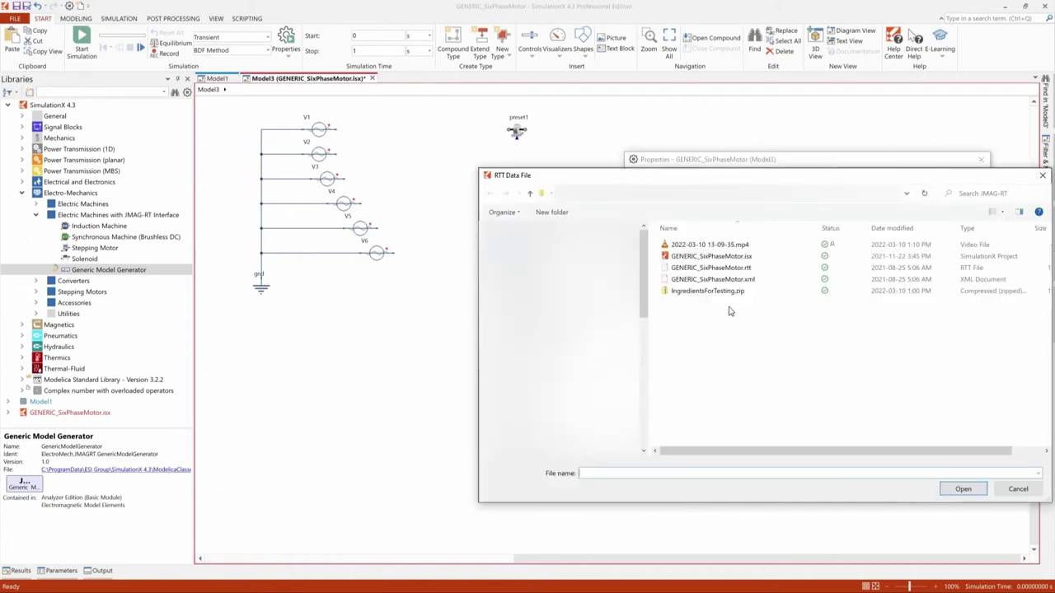
left_click(724, 271)
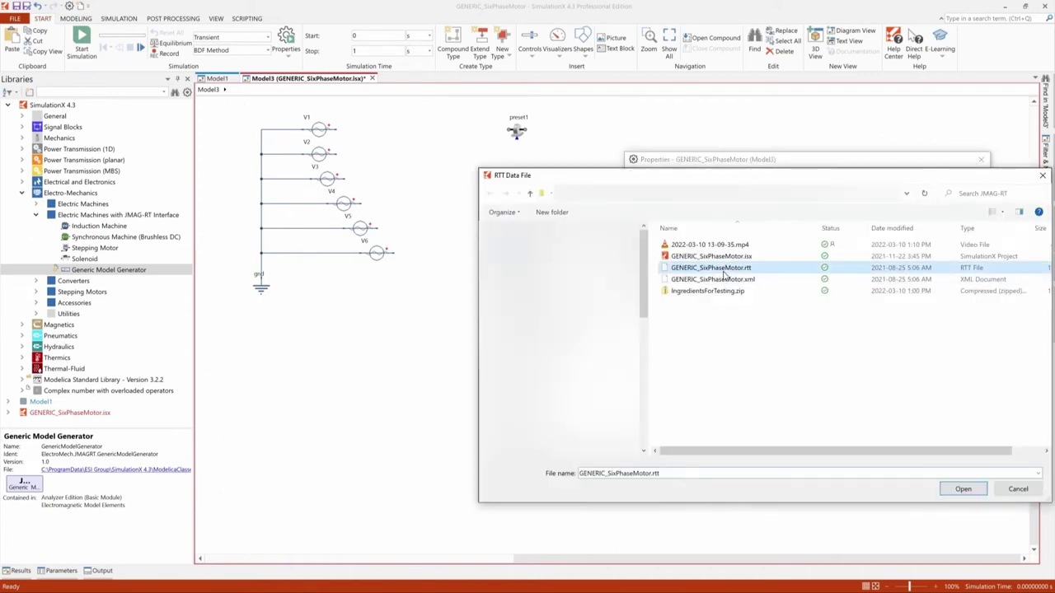
left_click(961, 489)
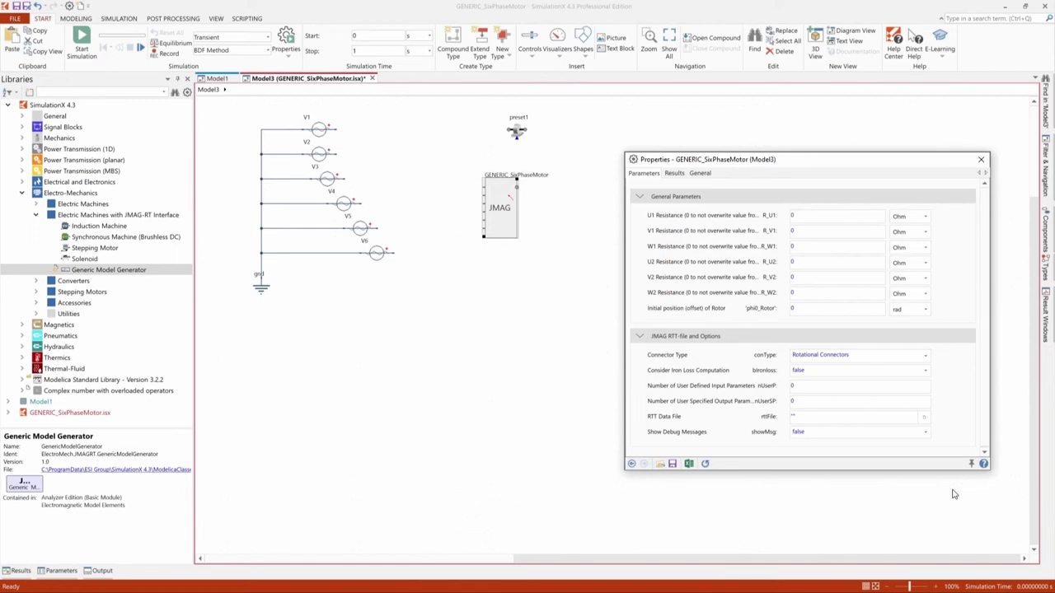
left_click(484, 319)
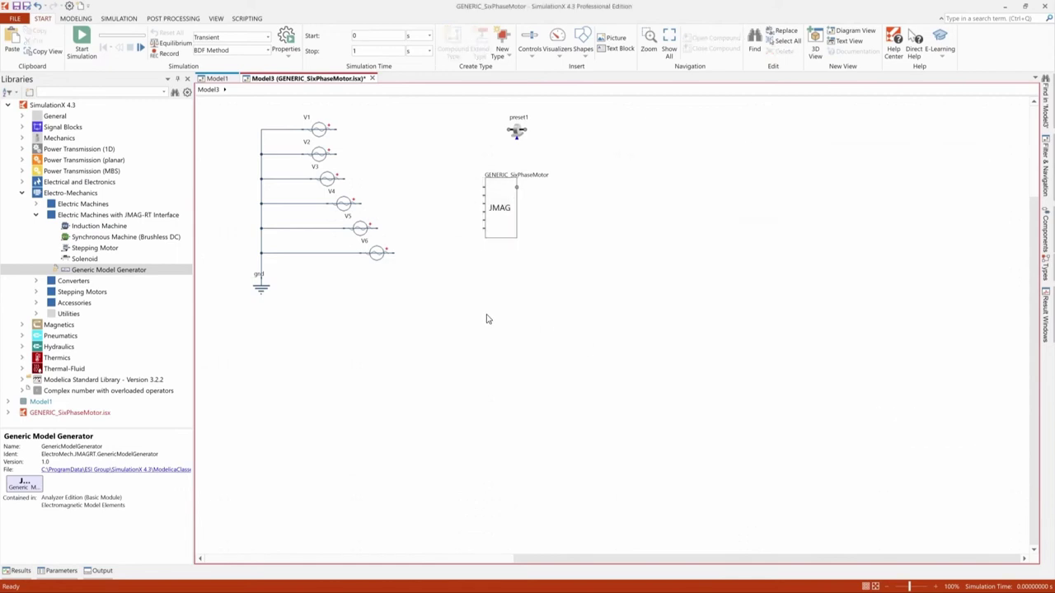
Step: Wire V1–V6 and preset1 to the six-phase motor's ports and run the simulation
left_click_drag(506, 238, 432, 179)
left_click_drag(336, 129, 414, 137)
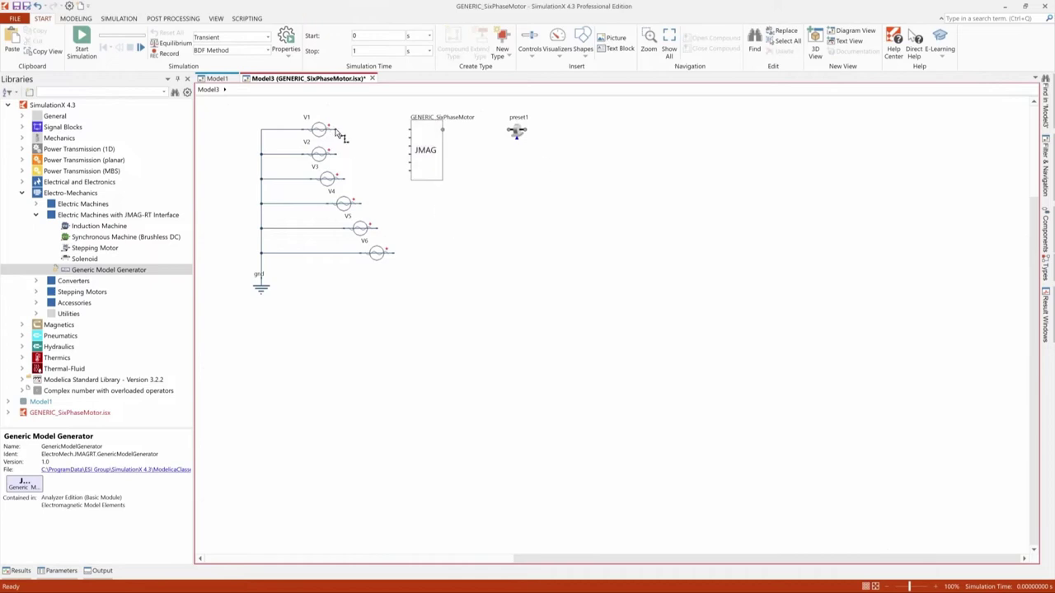
left_click_drag(336, 154, 411, 154)
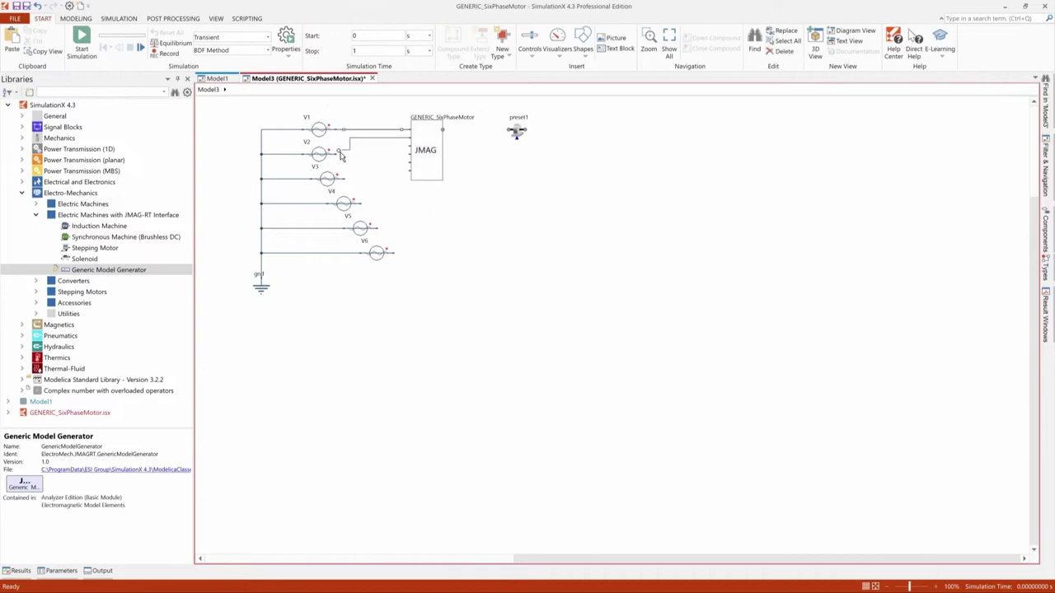
left_click_drag(345, 179, 410, 146)
left_click_drag(360, 204, 411, 154)
mouse_move(377, 228)
left_mouse_down()
mouse_move(410, 162)
mouse_move(401, 253)
left_mouse_up()
left_click_drag(443, 129, 498, 134)
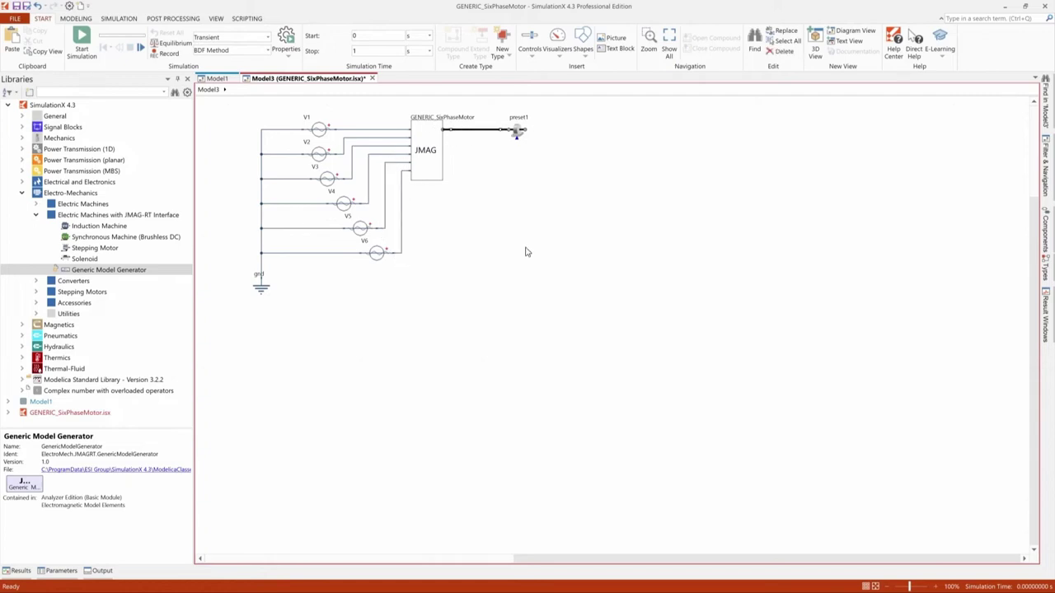
left_click(80, 39)
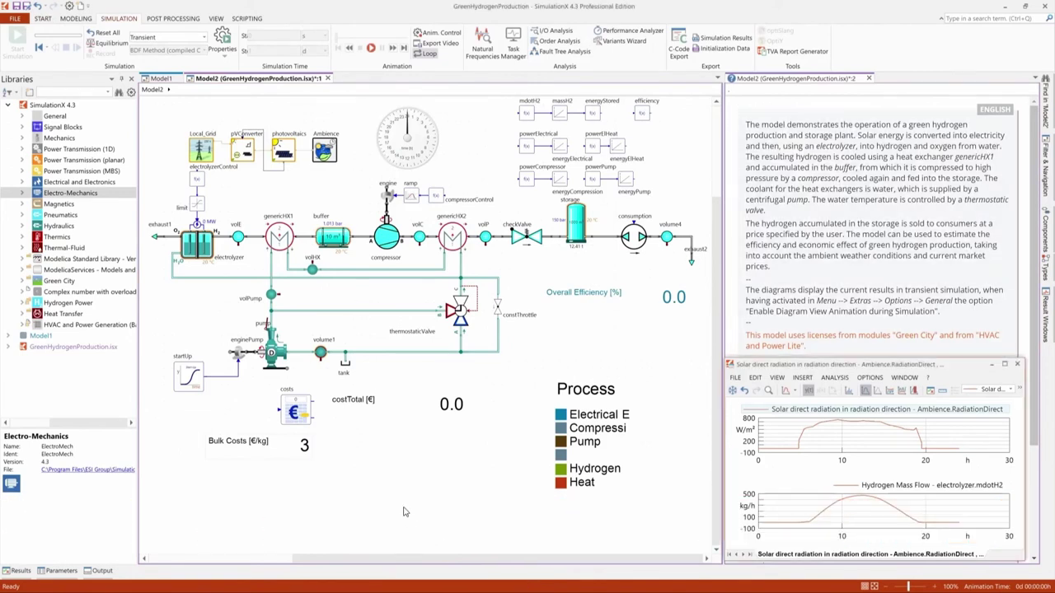
Step: Review the electrolyzer's Parameters, Heat Transfer and Initial Values pages, then close its properties
double_click(211, 249)
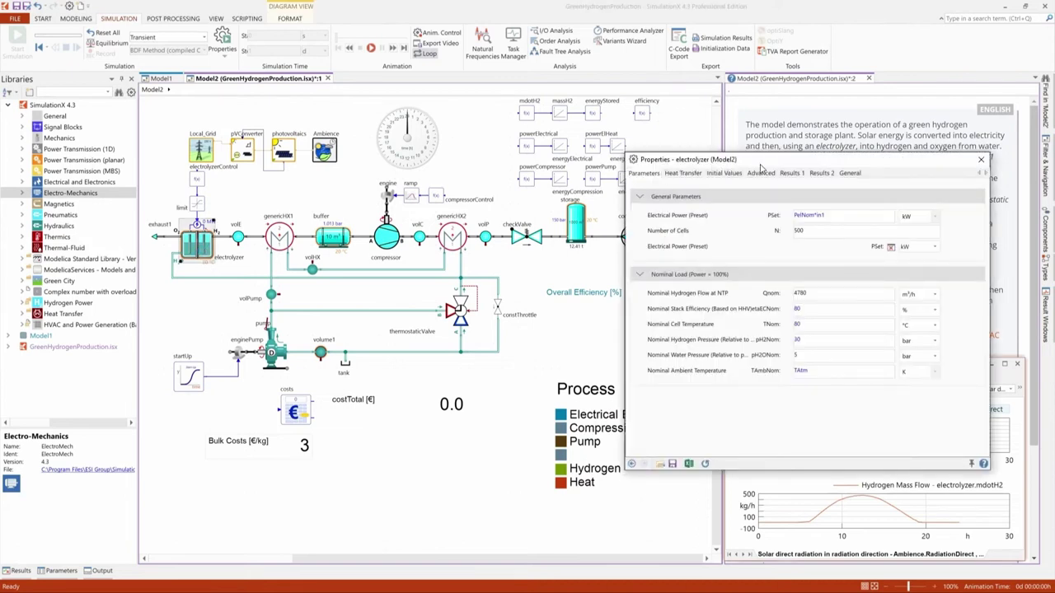
left_click_drag(761, 161, 472, 216)
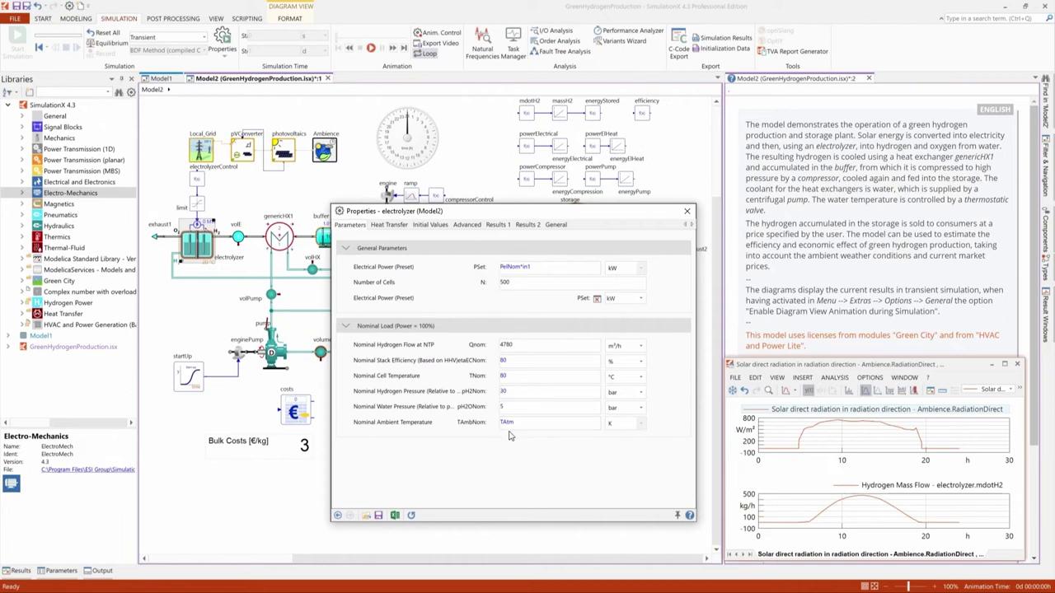
left_click(391, 226)
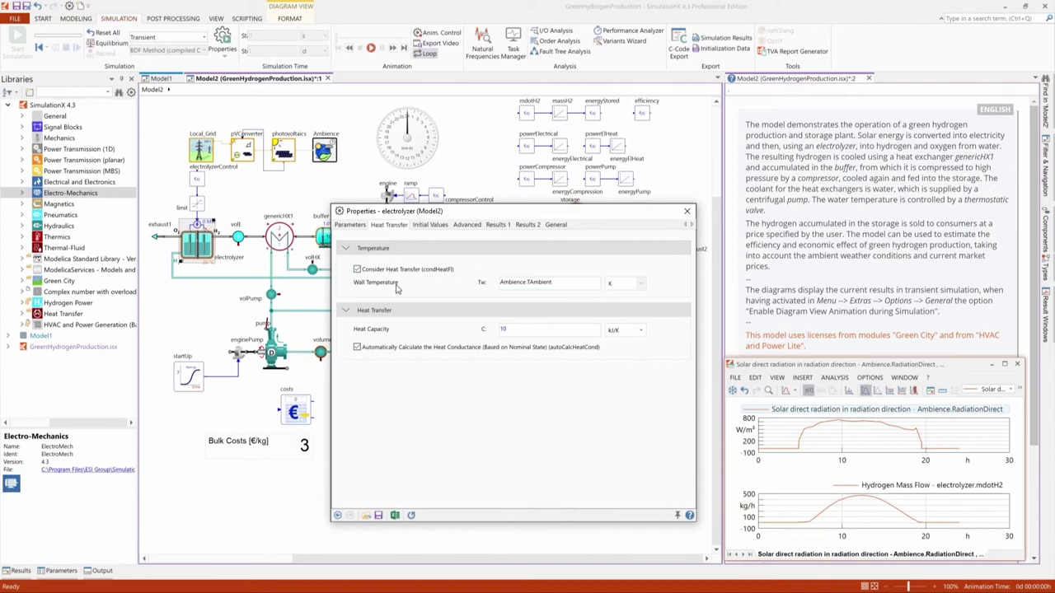
left_click(428, 226)
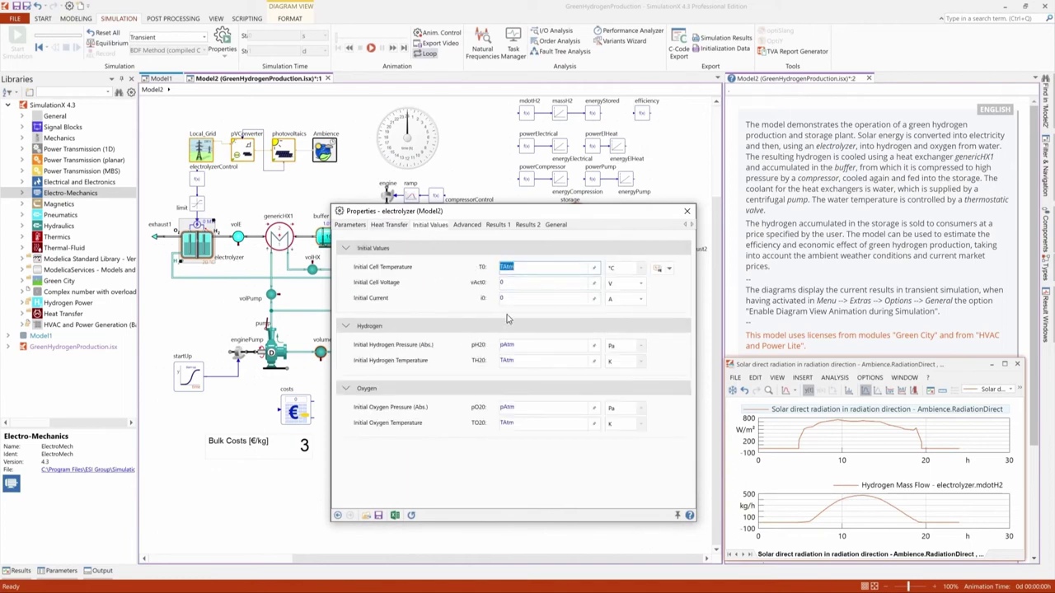
left_click(353, 226)
key("Escape")
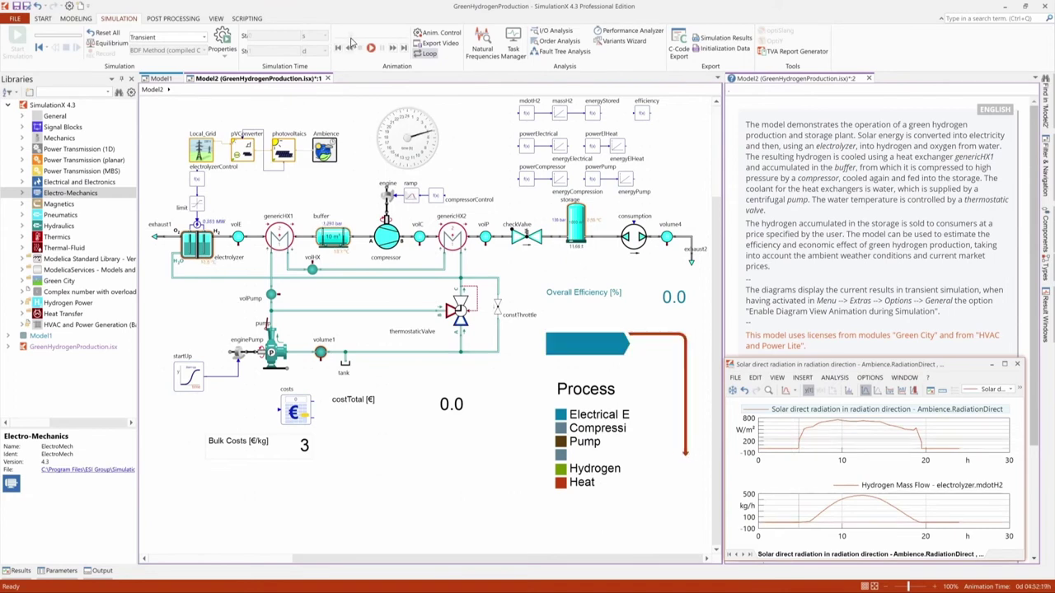
Step: Play the green hydrogen plant animation
left_click(371, 49)
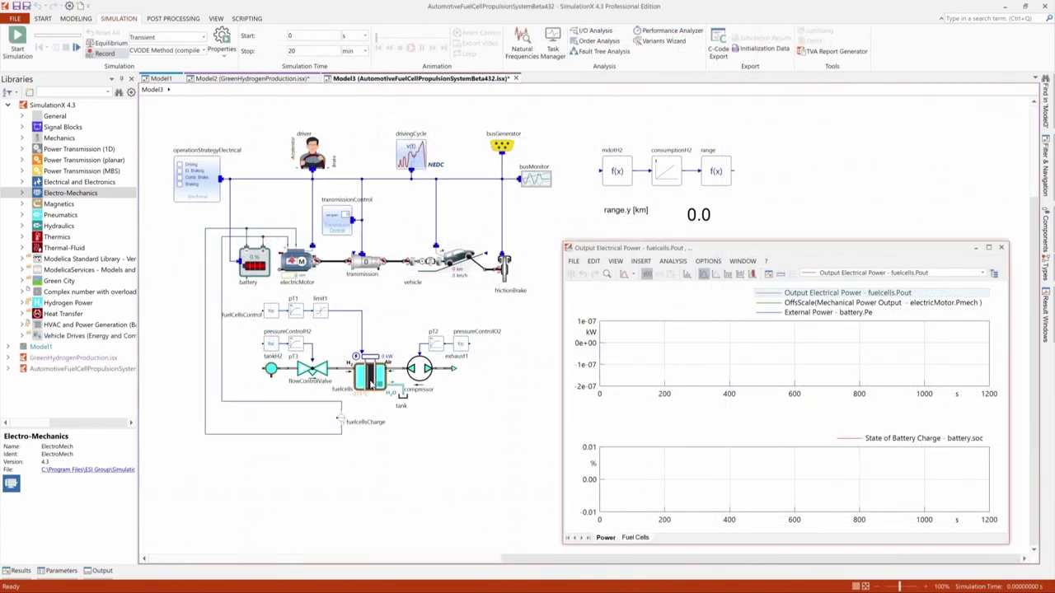
Step: Review the fuel cell stack's nominal parameters and heat-transfer settings, then run the vehicle simulation
double_click(370, 380)
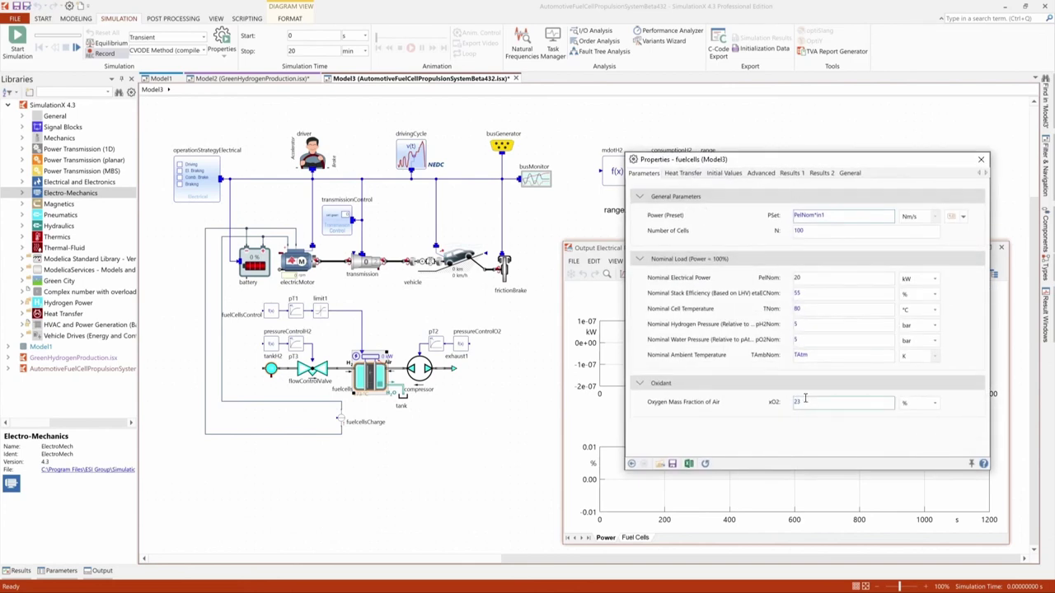
left_click(684, 173)
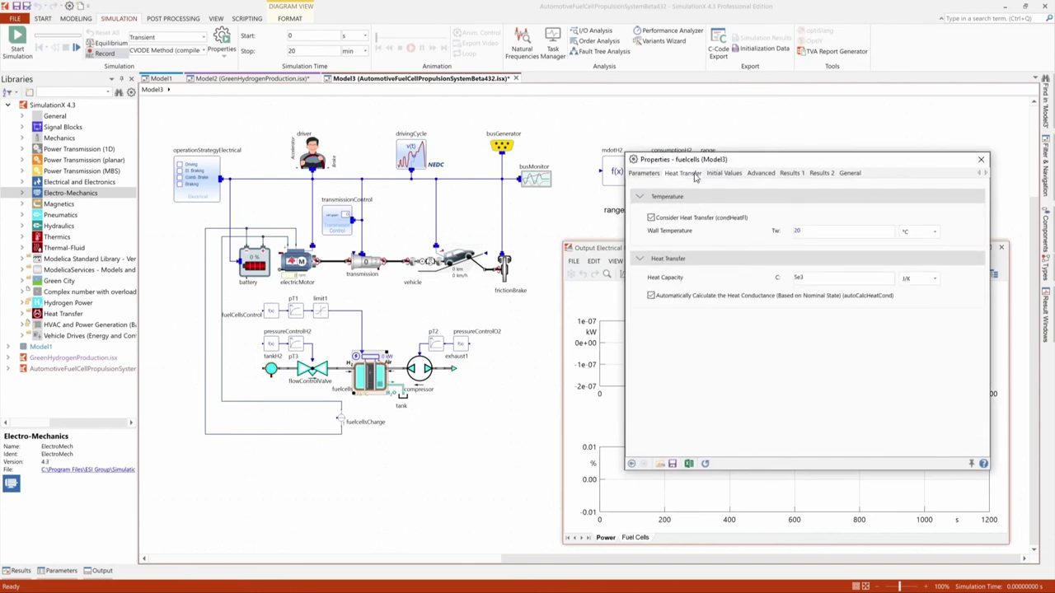
left_click(644, 173)
key("Escape")
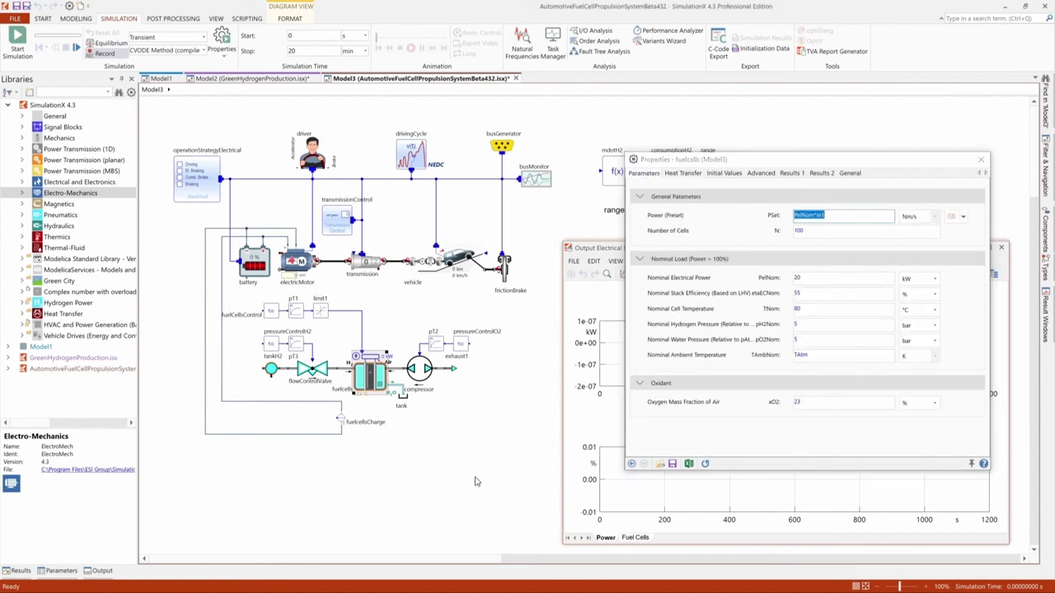
left_click(16, 37)
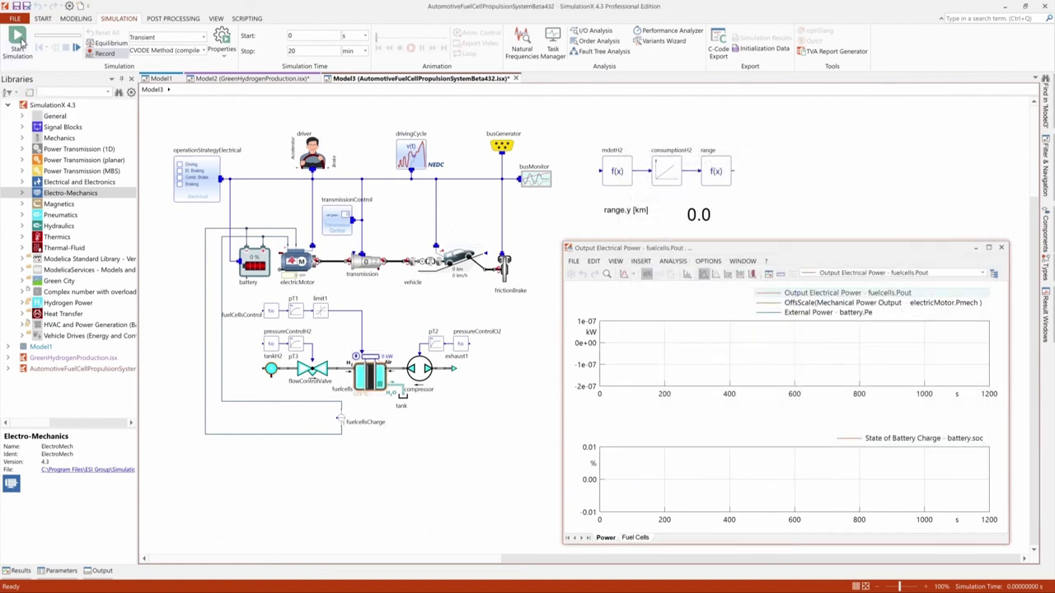